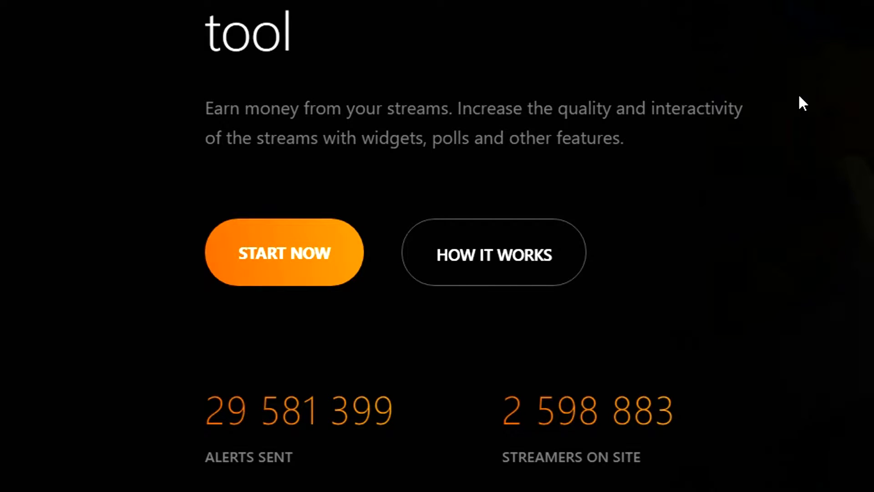
Start using DonationAlerts by signing in through YouTube with the first listed Google account.
click(272, 250)
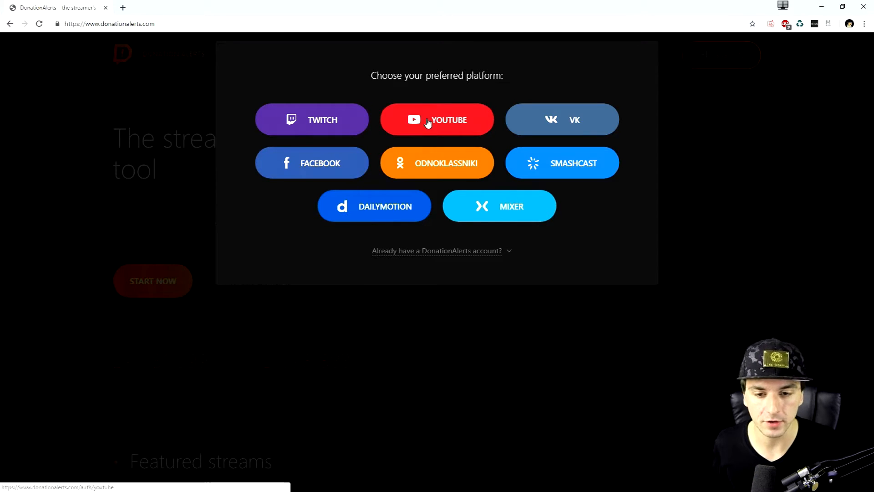
click(428, 122)
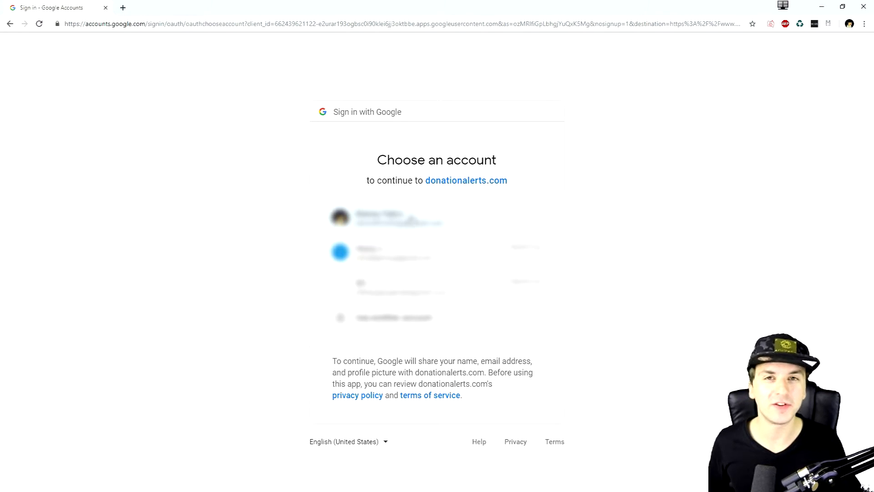
click(412, 220)
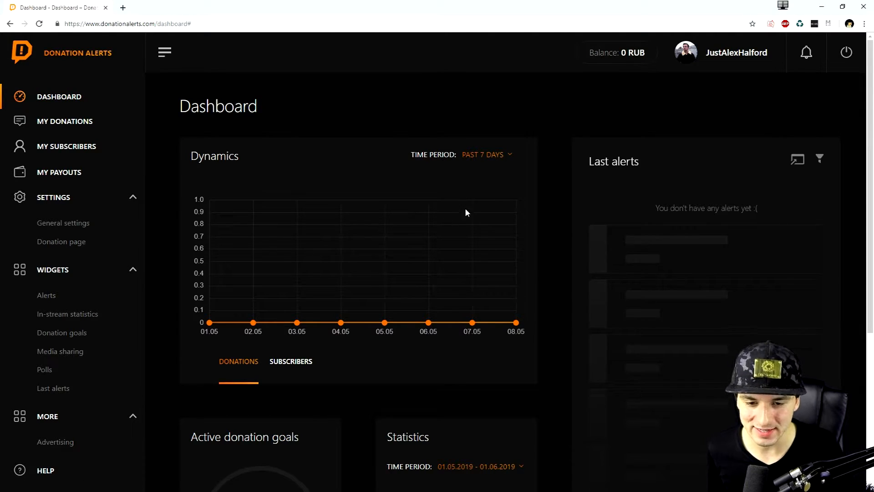
Set the time period of the dashboard's Dynamics chart to Past 30 days.
click(482, 156)
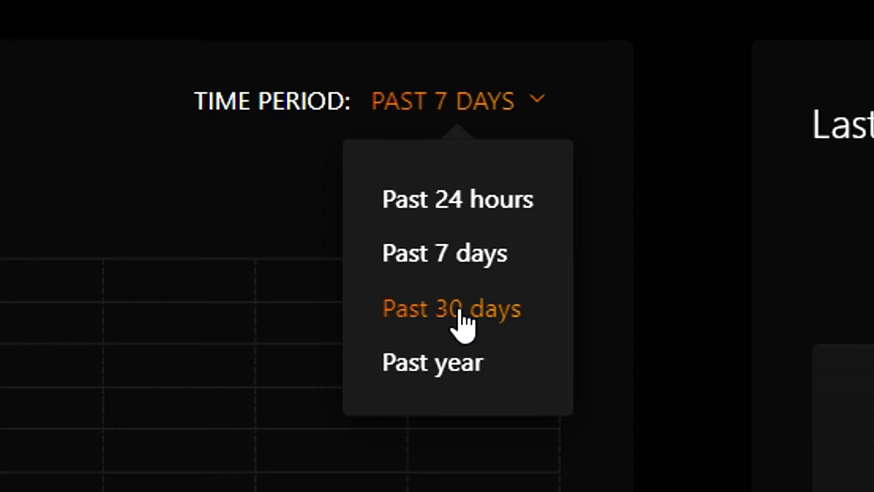
click(485, 215)
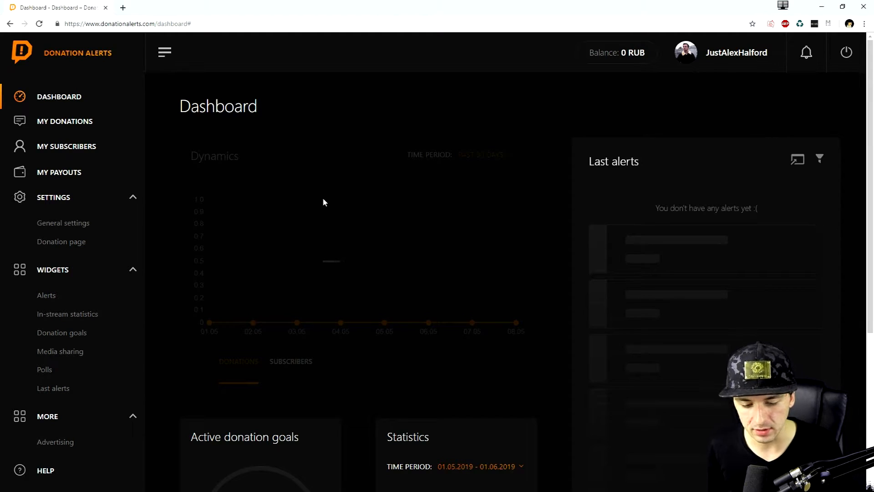
Look over the My donations page and the platform connections on the My subscribers page.
click(78, 125)
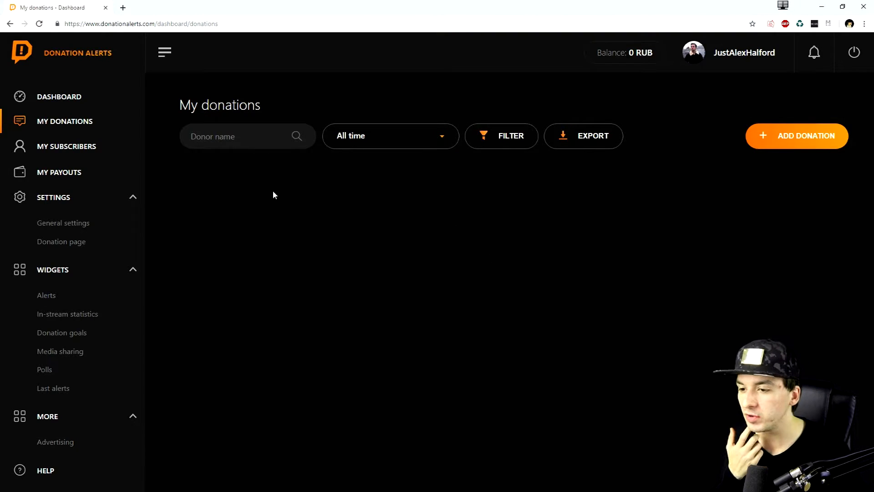
click(71, 156)
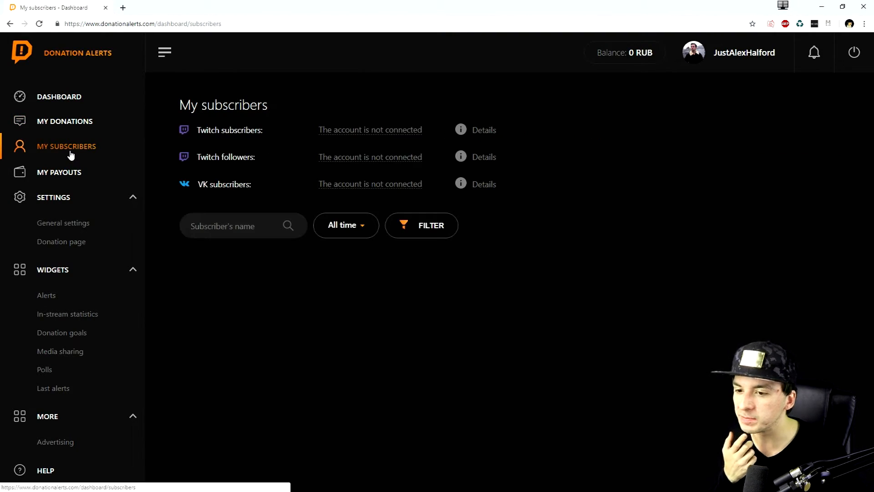
mouse_move(362, 163)
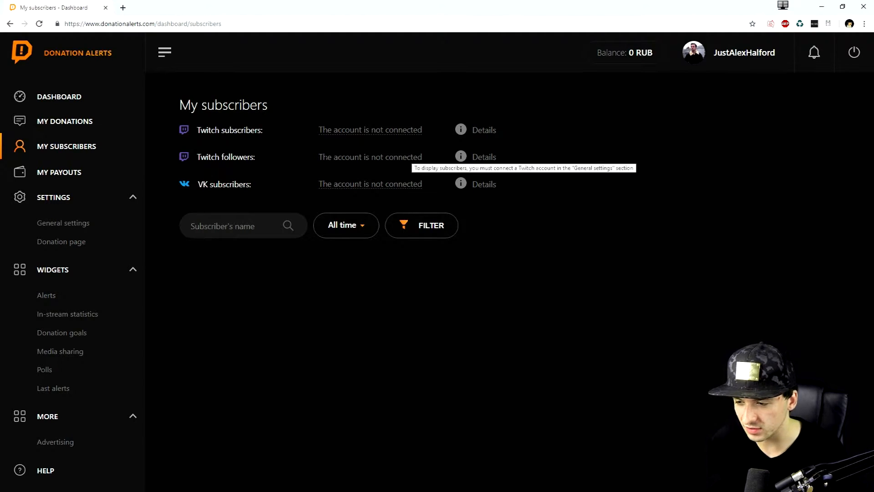
Try out a new payout method with PayPal EUR as the billing system and discard the form without saving.
click(92, 171)
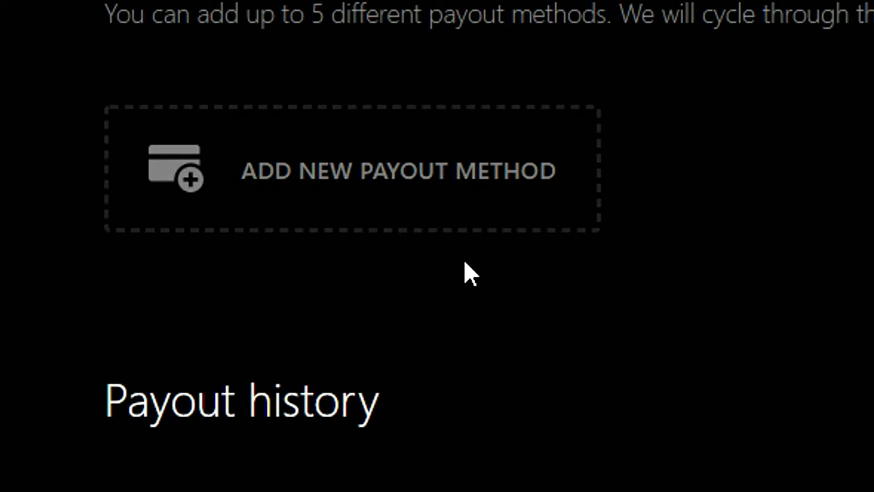
click(316, 198)
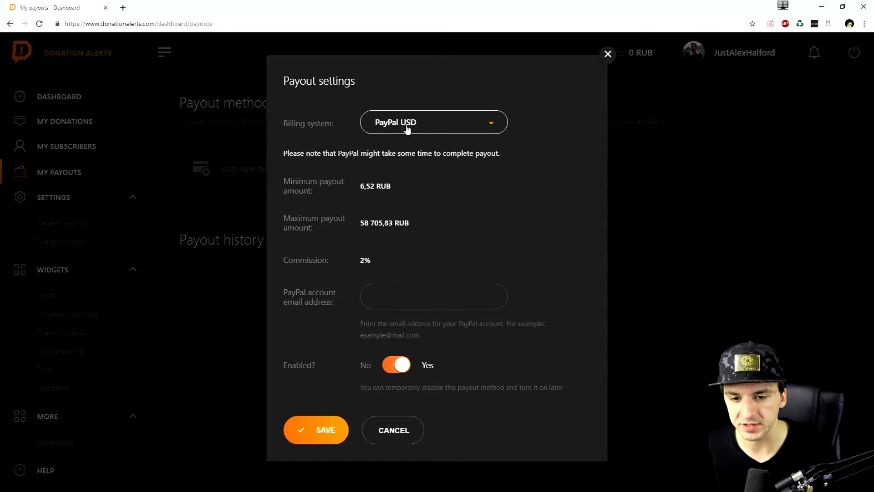
click(407, 130)
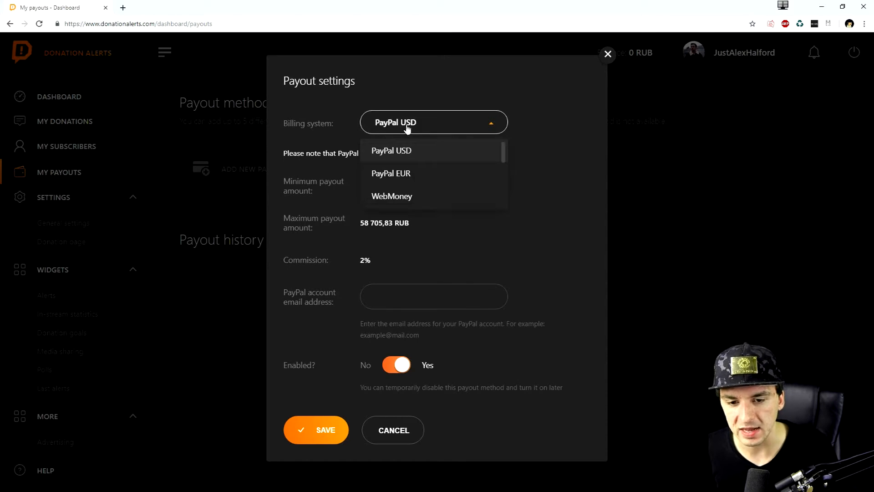
click(418, 175)
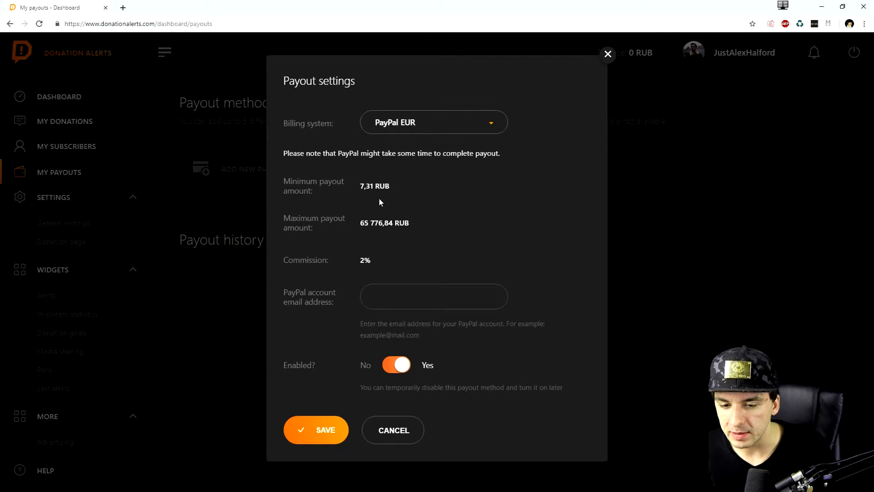
click(428, 298)
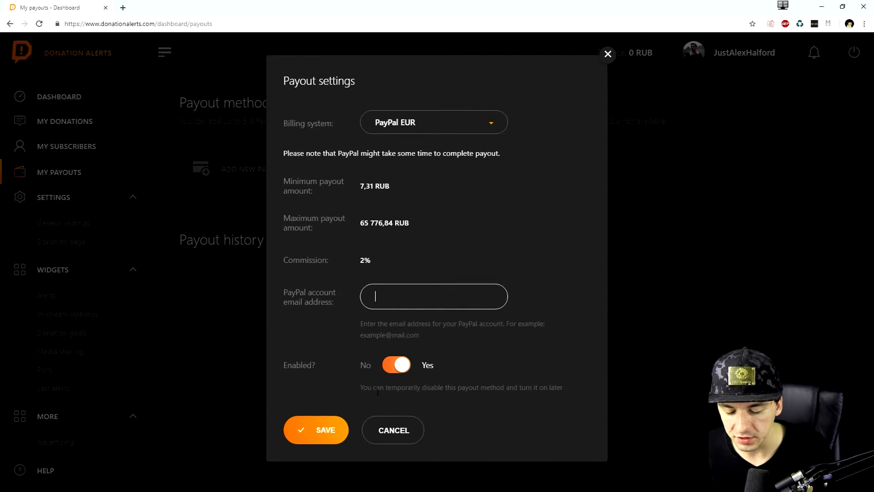
click(403, 433)
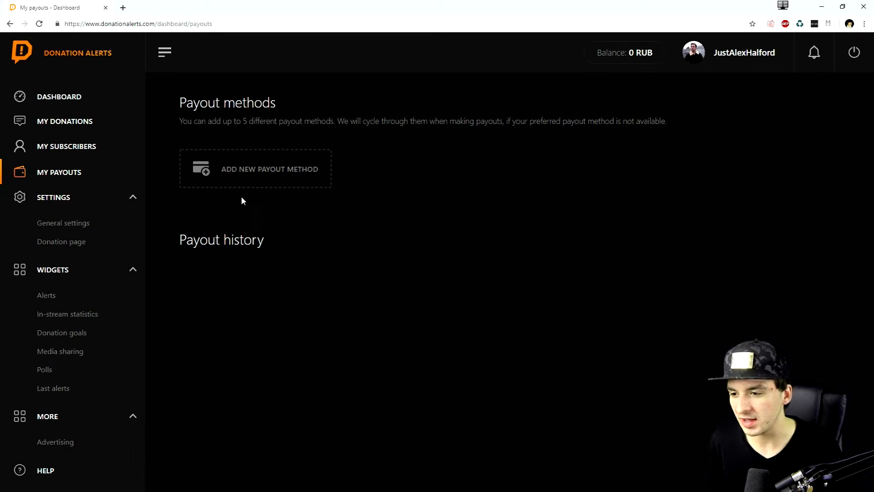
Review the account options and platform connections in the general settings, including the SMS confirmation form, without enabling anything.
click(90, 197)
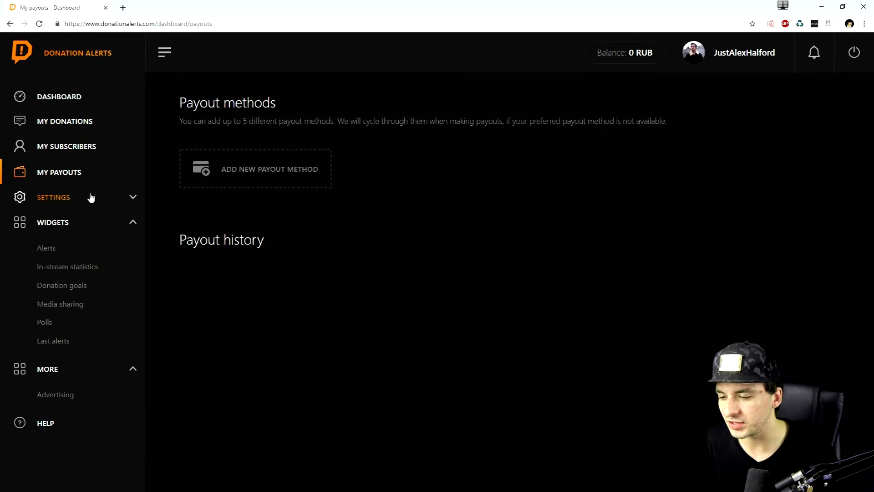
click(90, 197)
click(86, 223)
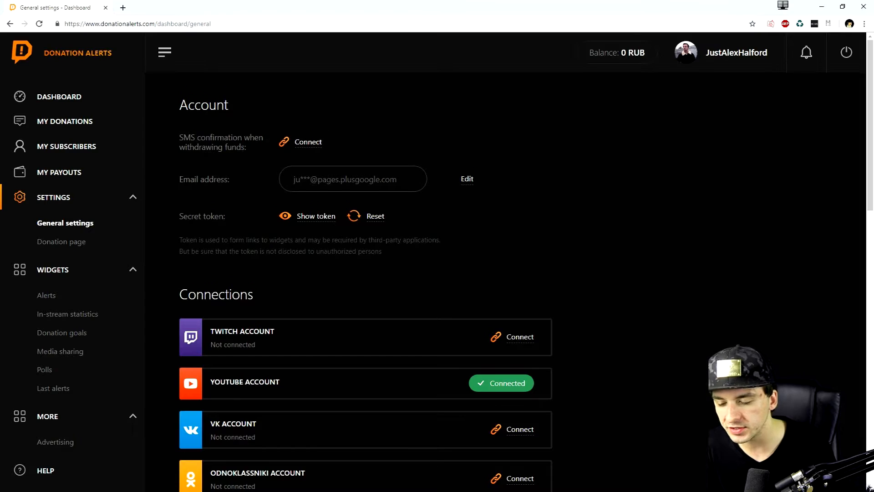
scroll(308, 233, down, 3)
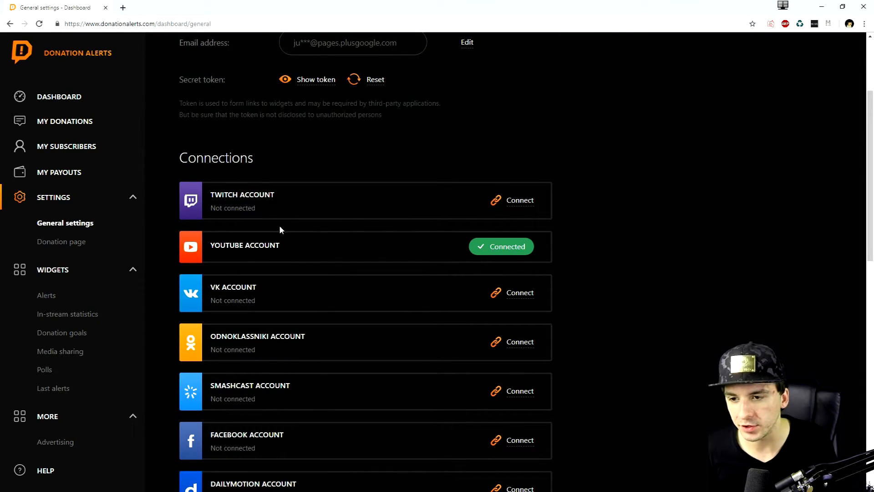
scroll(304, 230, up, 3)
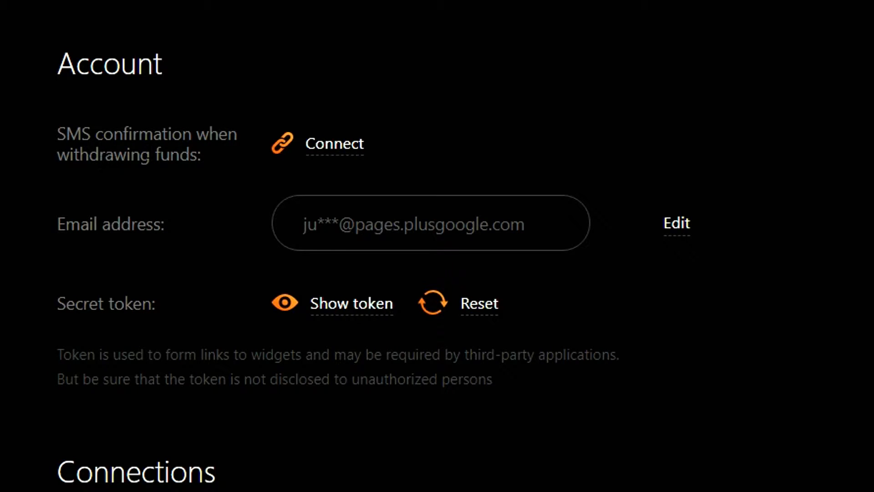
click(322, 149)
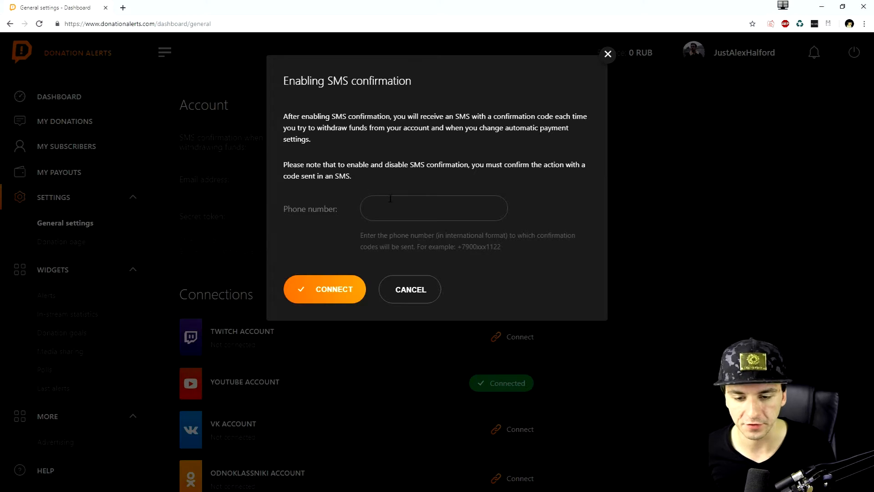
click(396, 291)
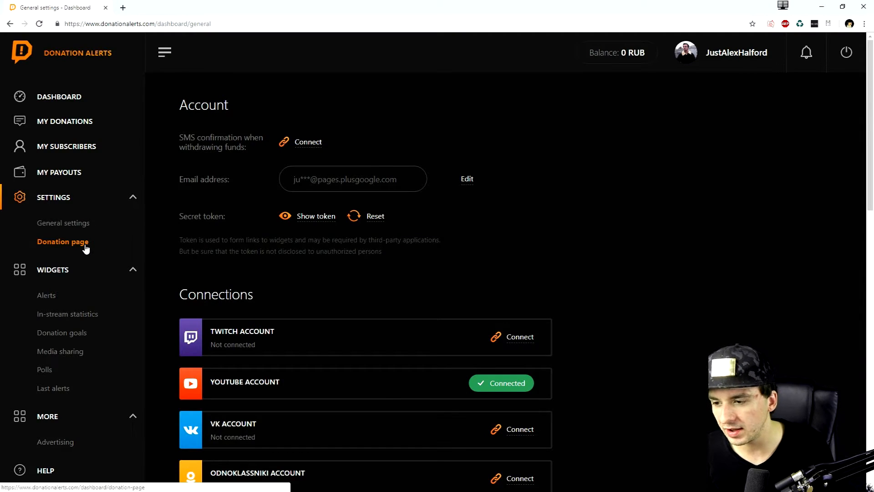
Copy the main link of the donation page and look through the page's design settings.
click(87, 248)
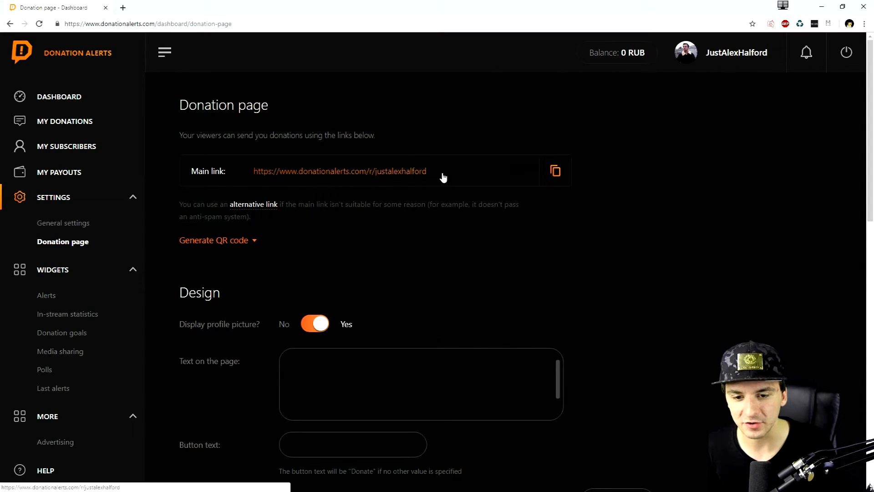
click(553, 174)
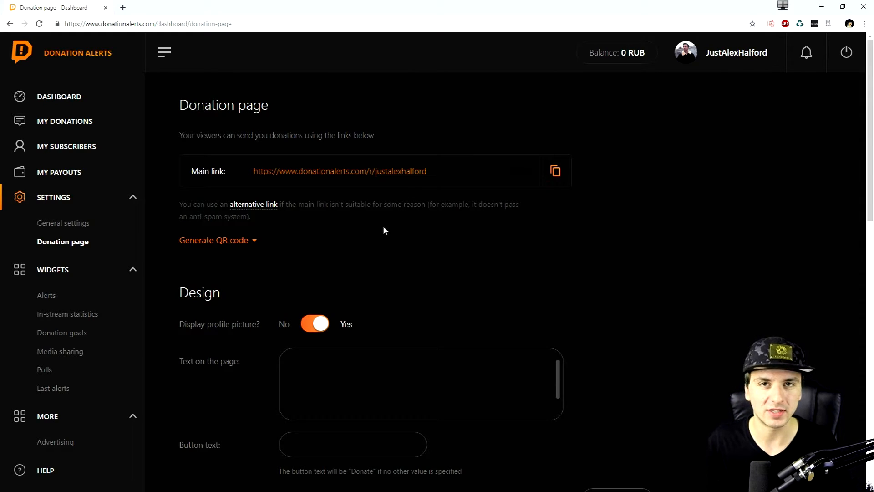
scroll(213, 205, down, 3)
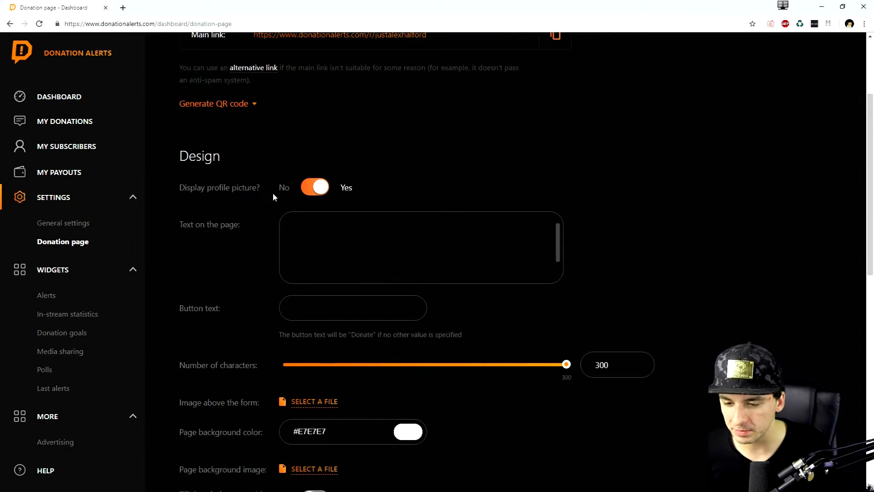
scroll(291, 195, down, 2)
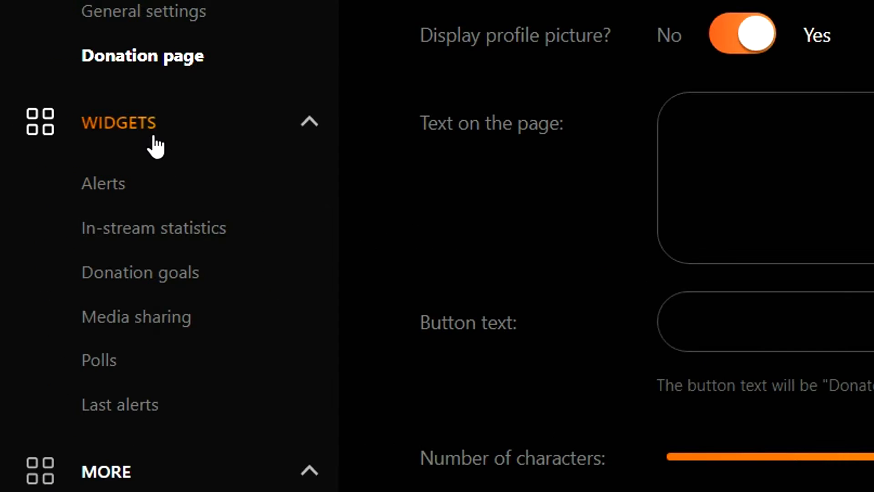
Start a new alerts widget variation in Group 1 with alert type Donations and variation condition Random.
click(117, 194)
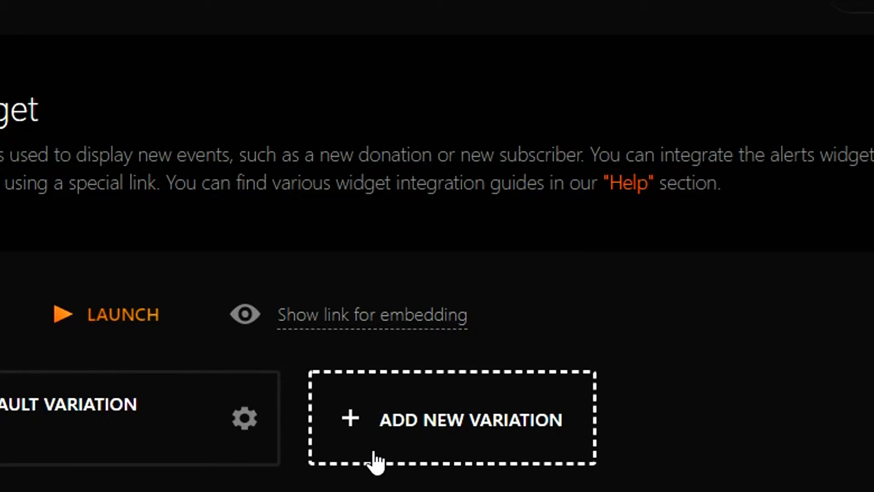
click(407, 433)
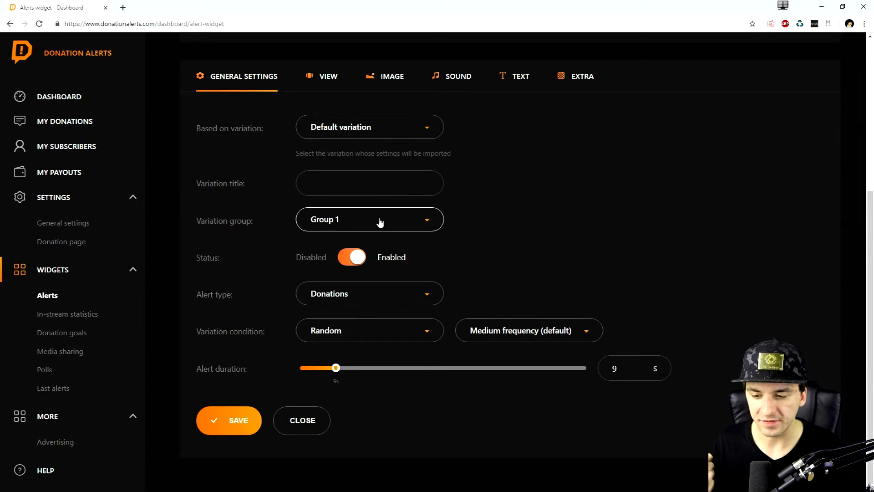
click(321, 296)
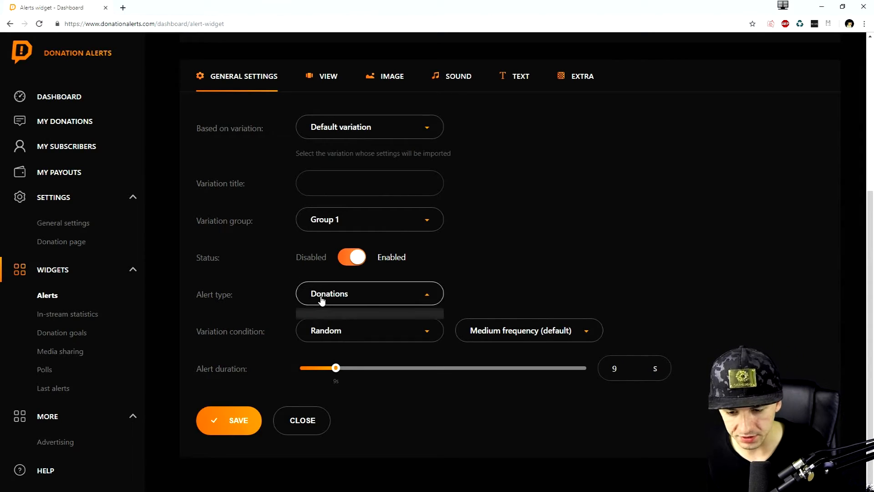
click(321, 319)
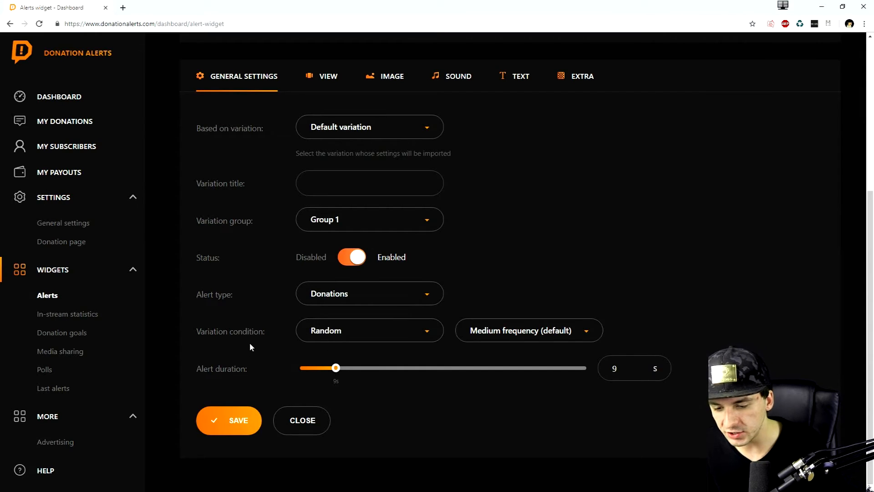
click(357, 338)
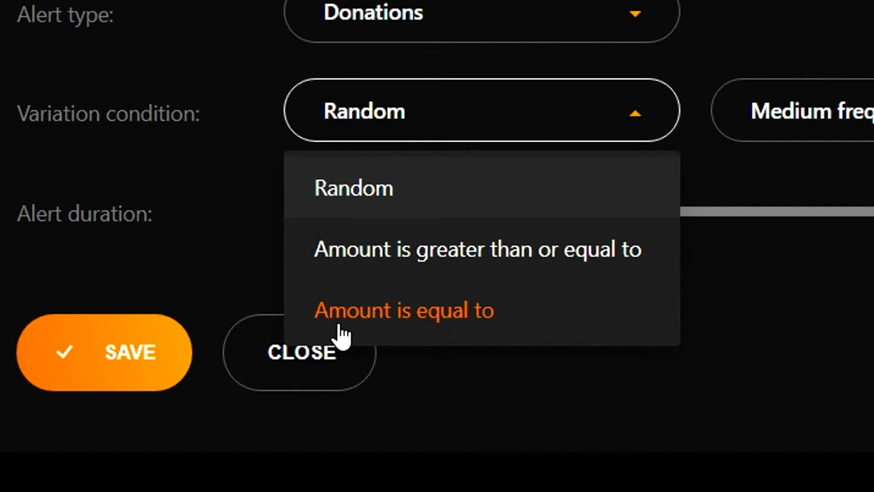
click(444, 214)
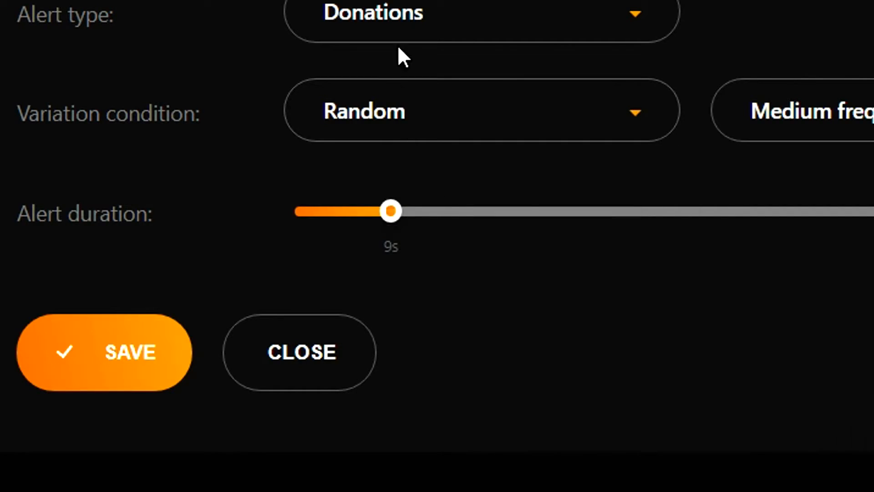
click(326, 184)
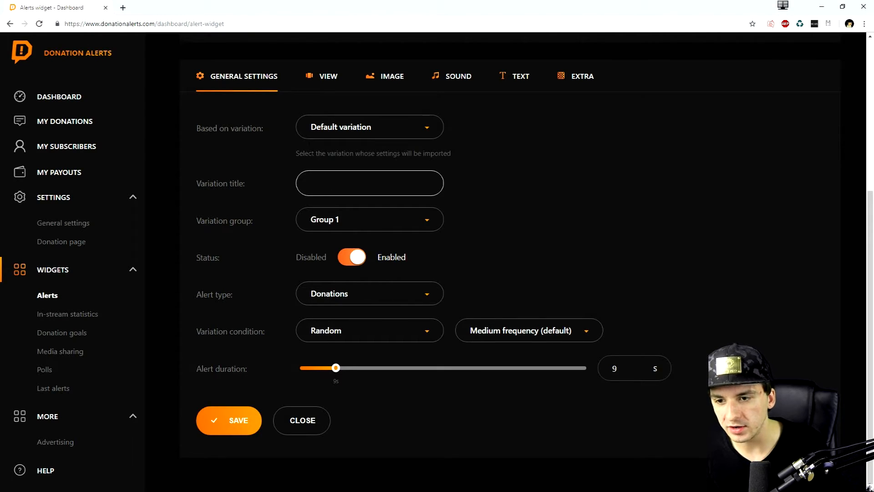
Check the new variation's view options and apply zombie.gif from the image gallery as its image.
click(323, 86)
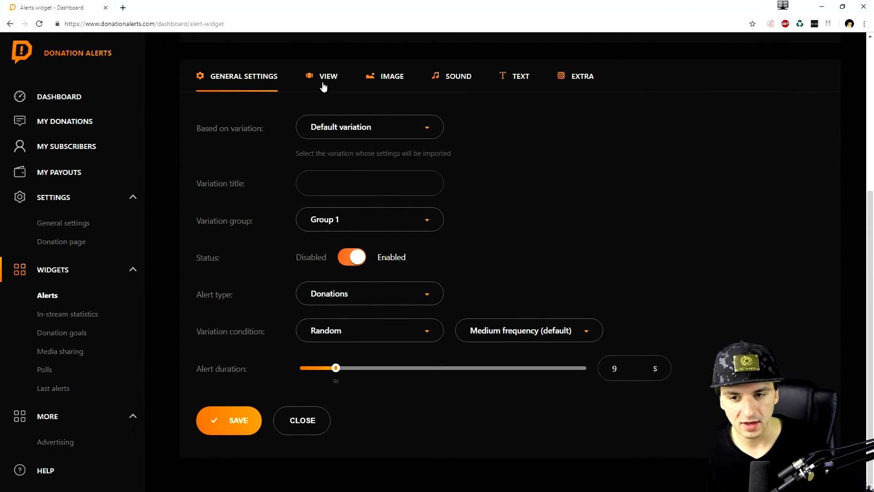
click(324, 86)
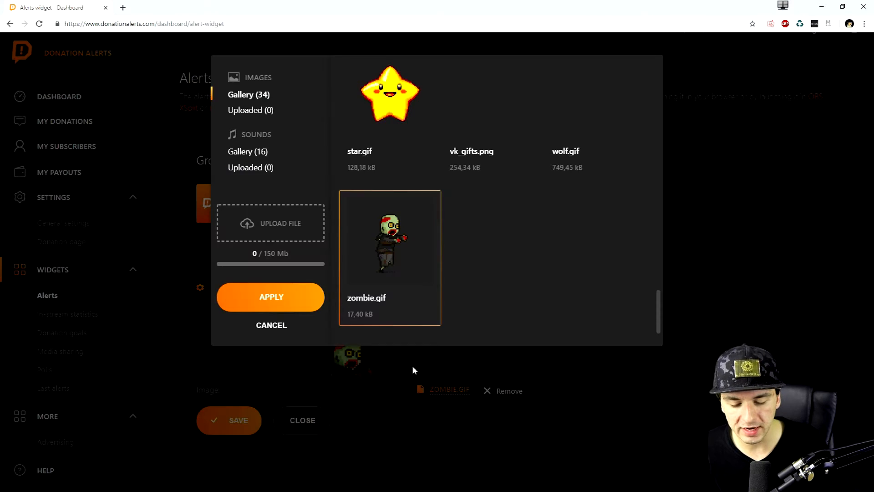
click(412, 366)
click(441, 390)
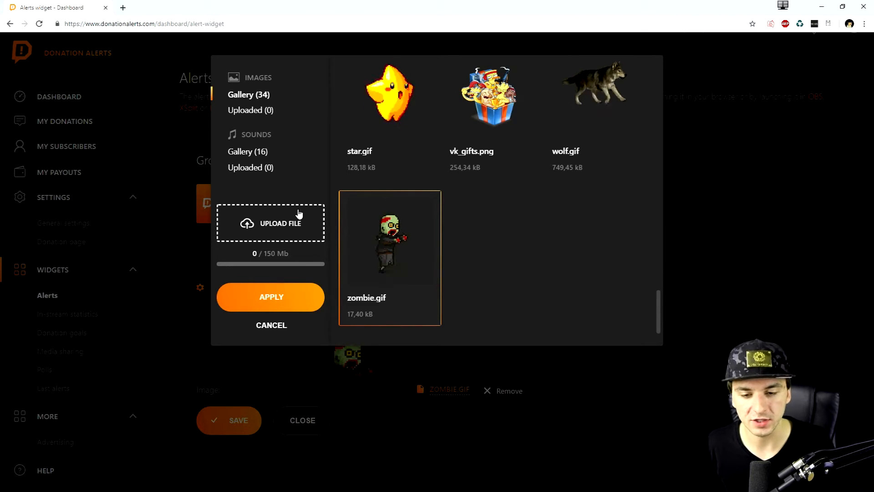
click(285, 295)
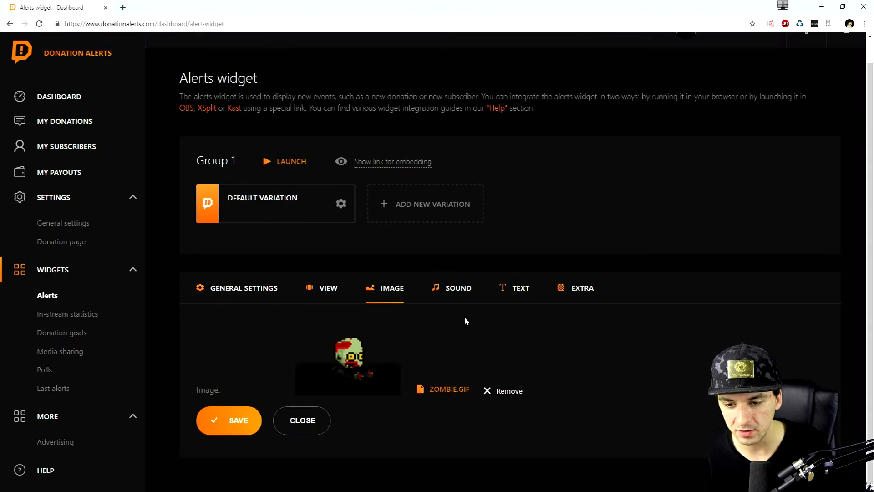
Check the variation's sound and volume settings and open the sound selection for point.mp3.
click(454, 291)
scroll(435, 312, down, 1)
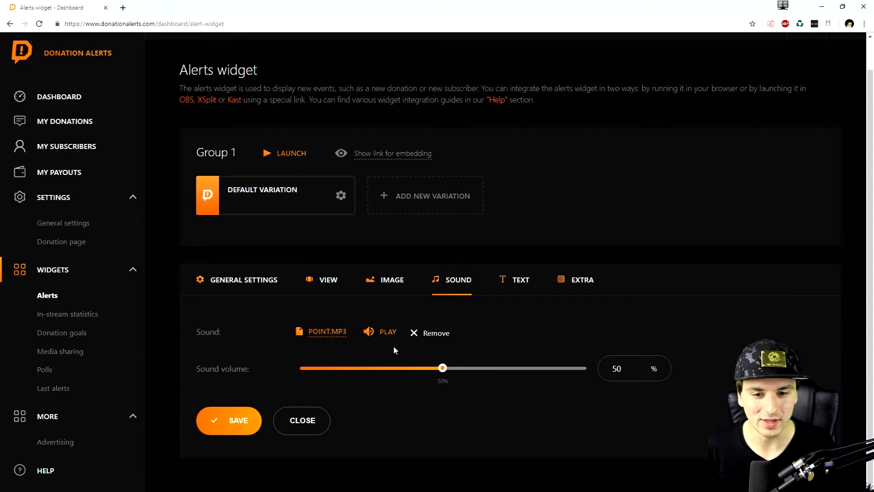
click(312, 335)
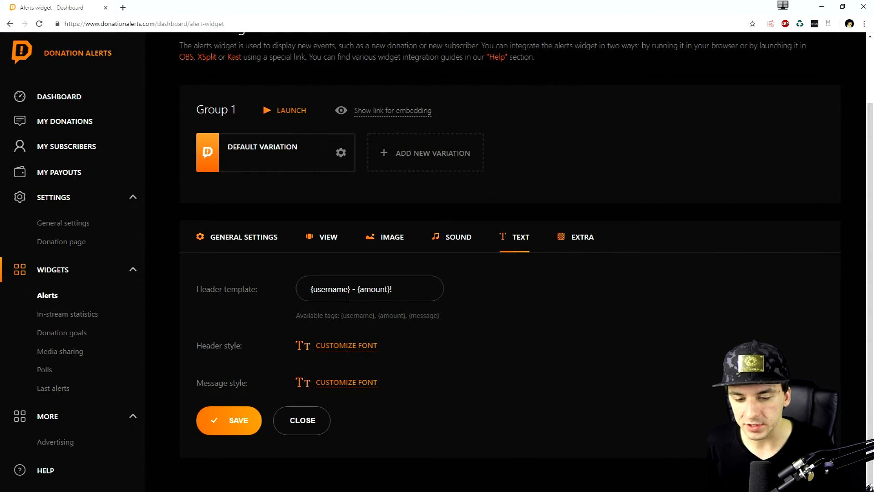
Try the text color #22ff00 in the alert header's text style.
click(360, 343)
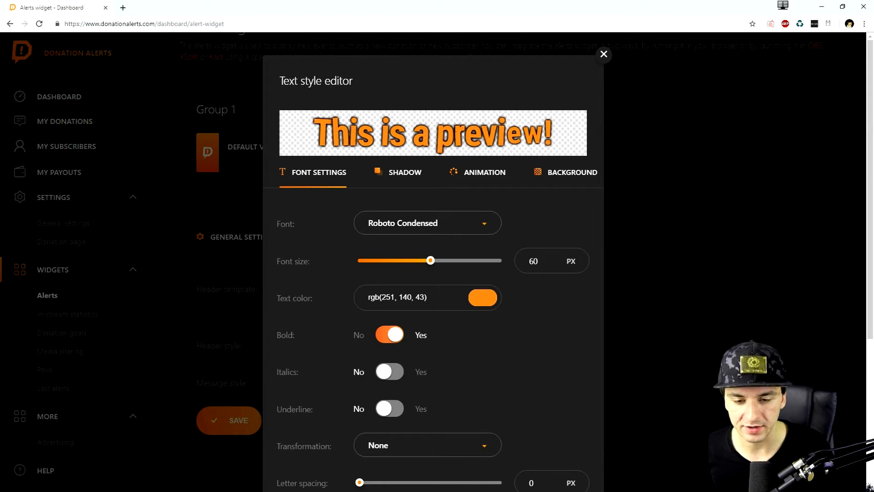
scroll(412, 182, down, 3)
scroll(415, 205, up, 3)
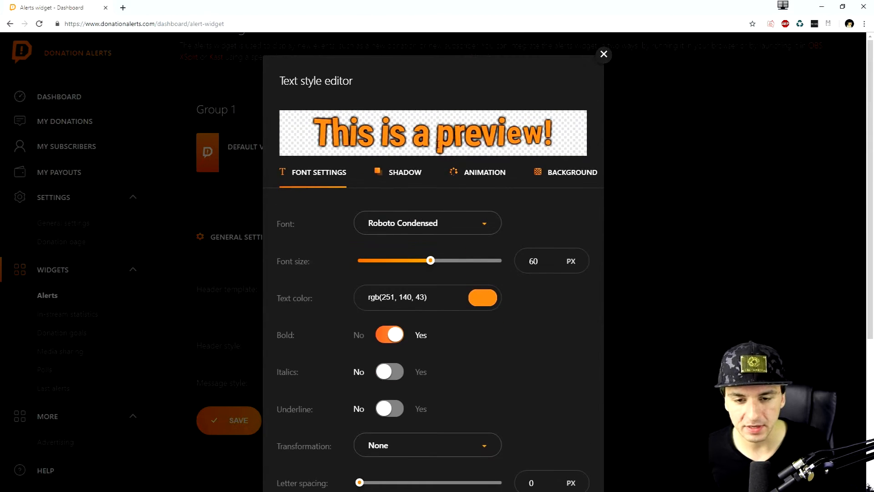
click(491, 303)
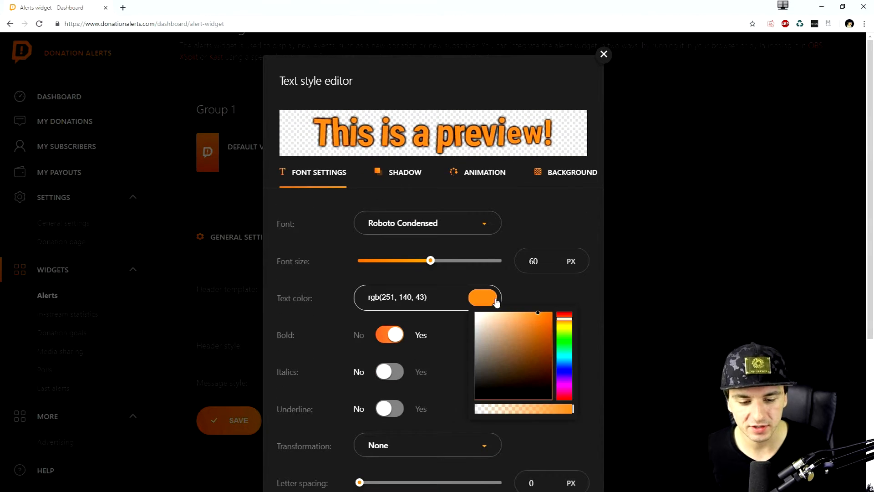
click(522, 349)
click(564, 360)
click(563, 340)
click(551, 313)
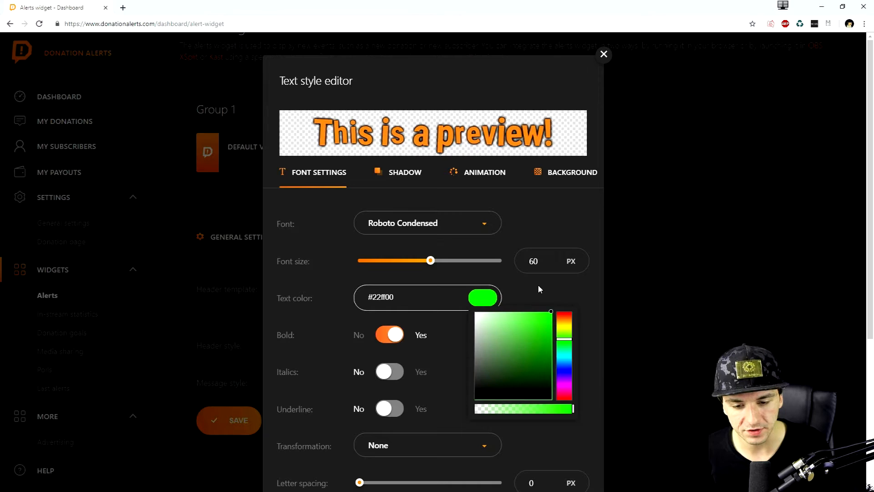
click(473, 274)
Try a 17 px text shadow in color #ff0000 on the header text.
click(407, 176)
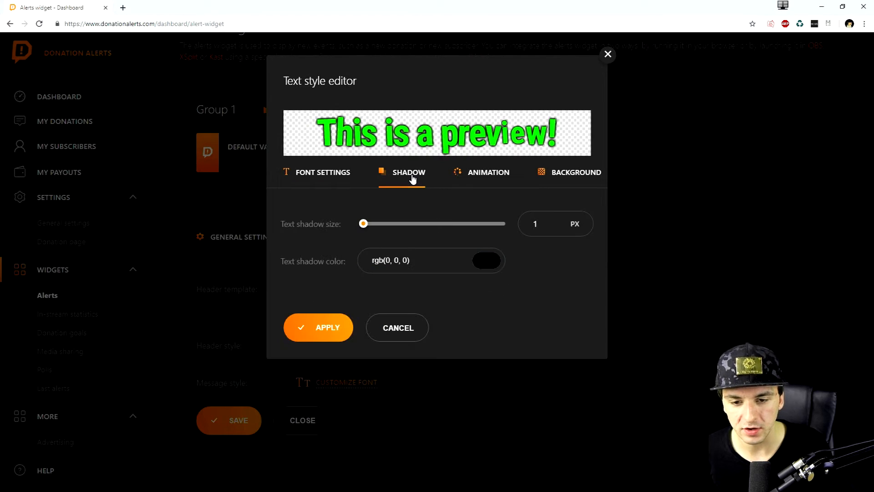
drag(365, 224, 386, 223)
click(487, 265)
drag(521, 296, 556, 274)
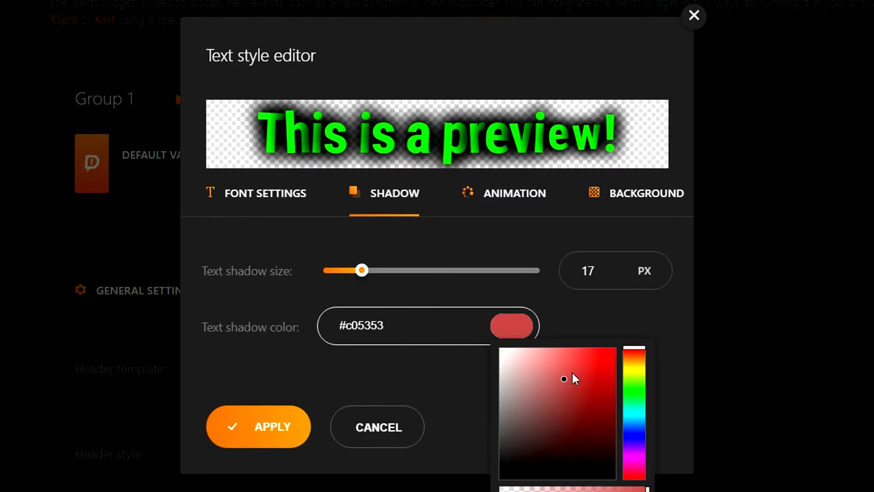
drag(589, 372, 638, 341)
click(492, 281)
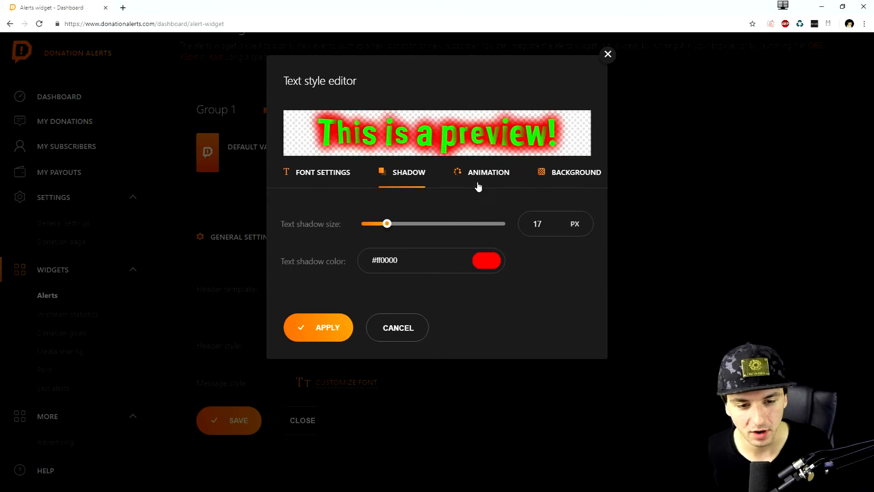
Try the header text with animation None and the animate option All text at once.
click(478, 186)
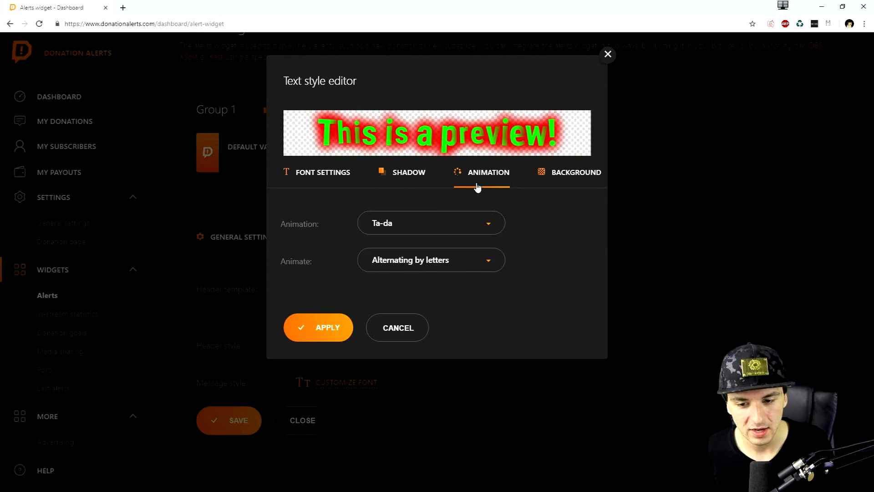
click(412, 227)
click(407, 275)
click(403, 235)
click(396, 251)
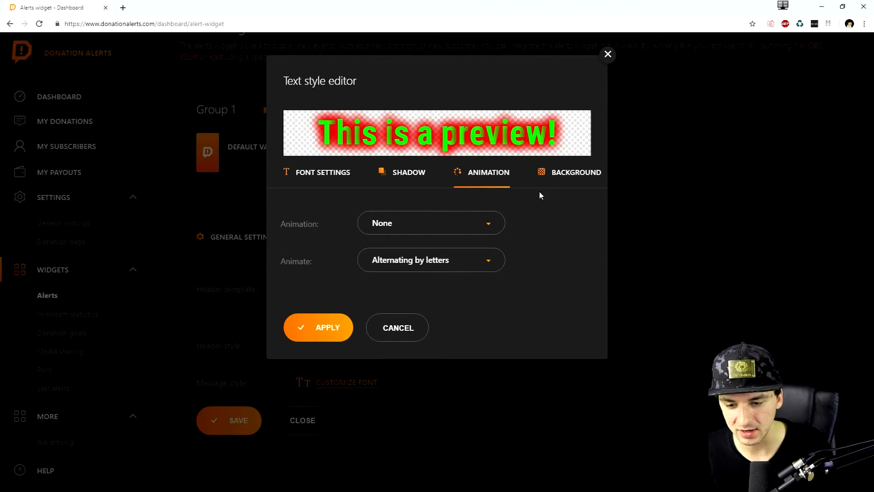
click(387, 270)
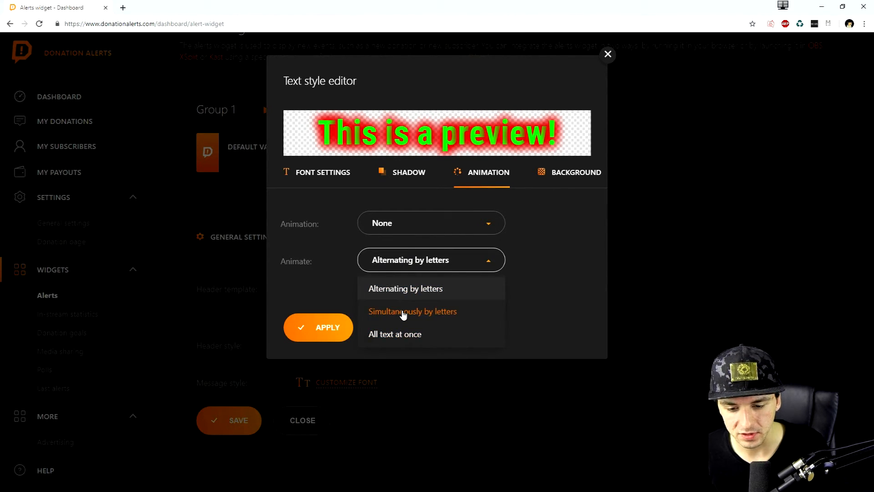
click(414, 334)
Check the header's text background options, discard the style changes and view the variation's extra settings.
click(559, 178)
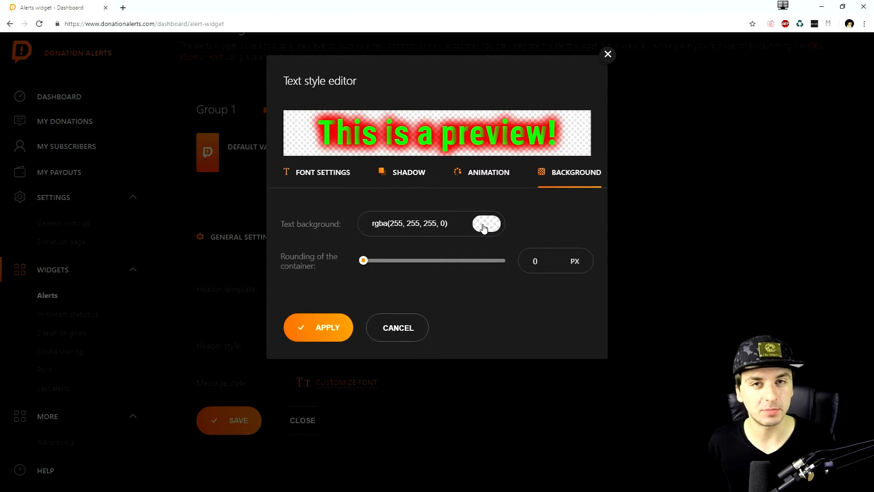
click(411, 337)
click(578, 239)
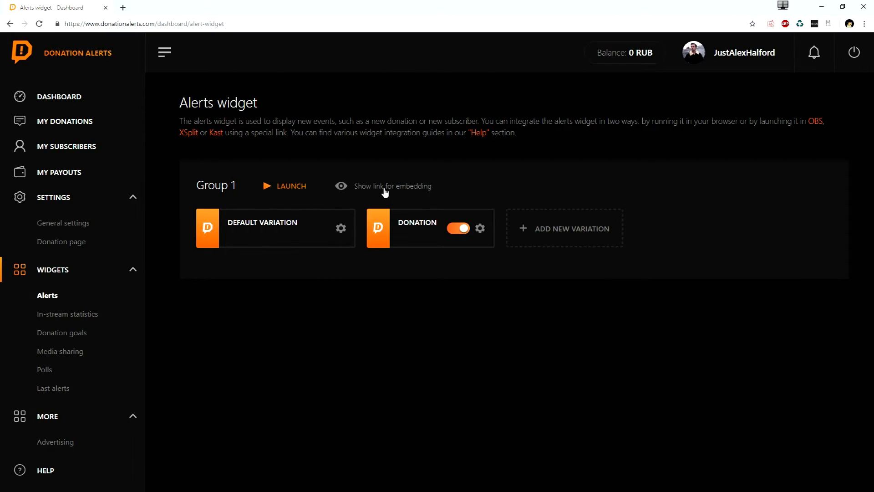
Copy Group 1's embedding link and, in OBS, create a new Browser source named Donation Alert2.
click(385, 188)
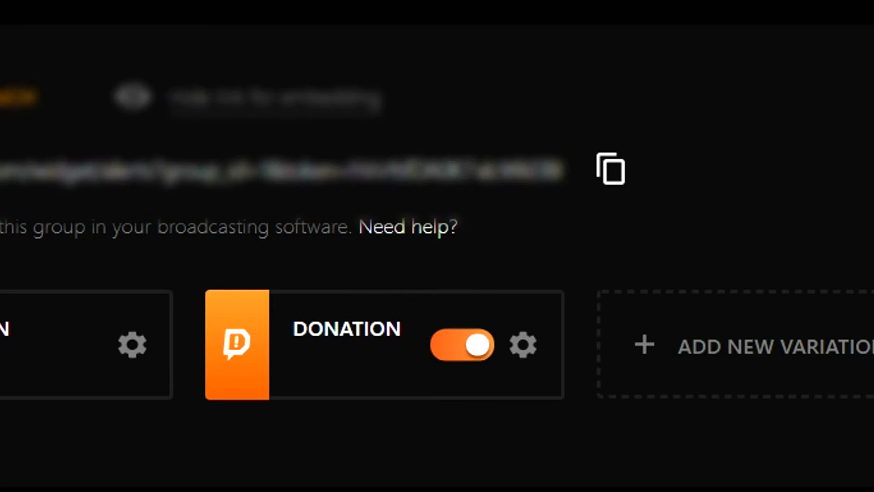
click(612, 172)
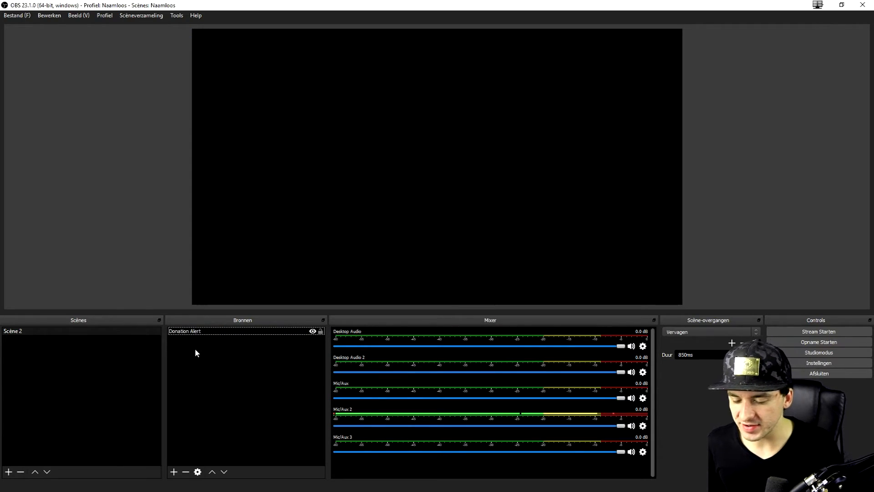
right_click(194, 350)
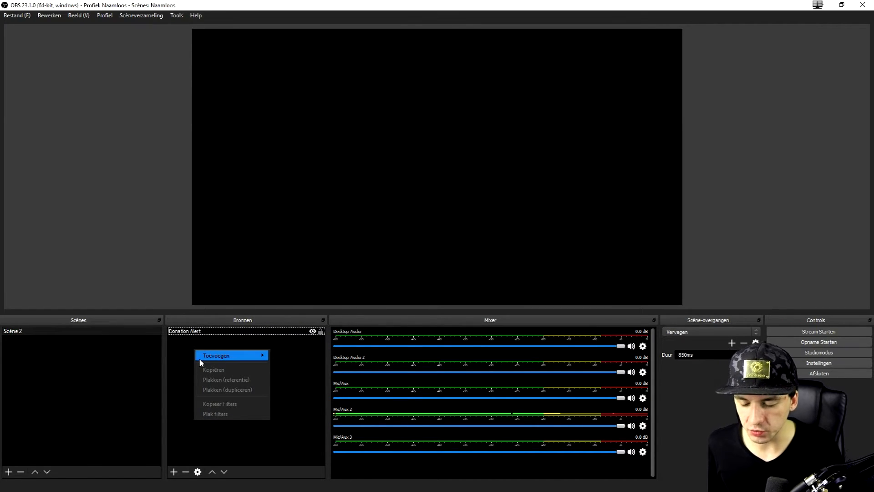
mouse_move(201, 359)
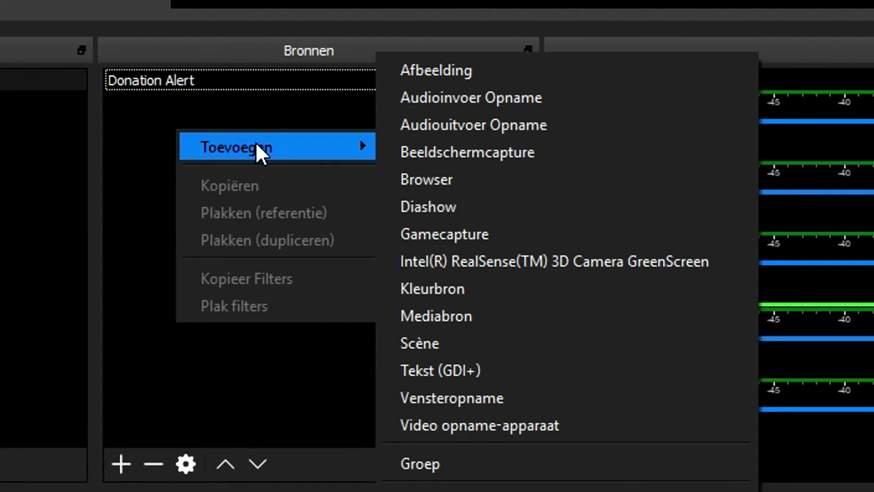
click(412, 182)
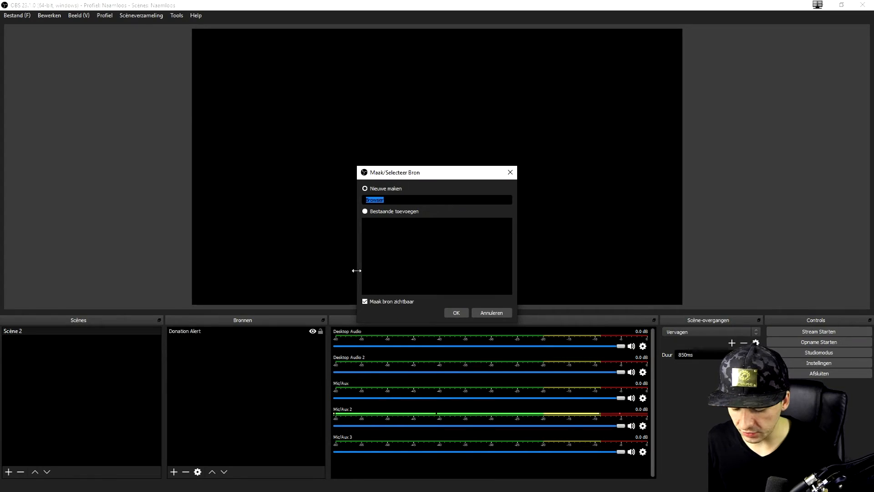
text(Donation Ale)
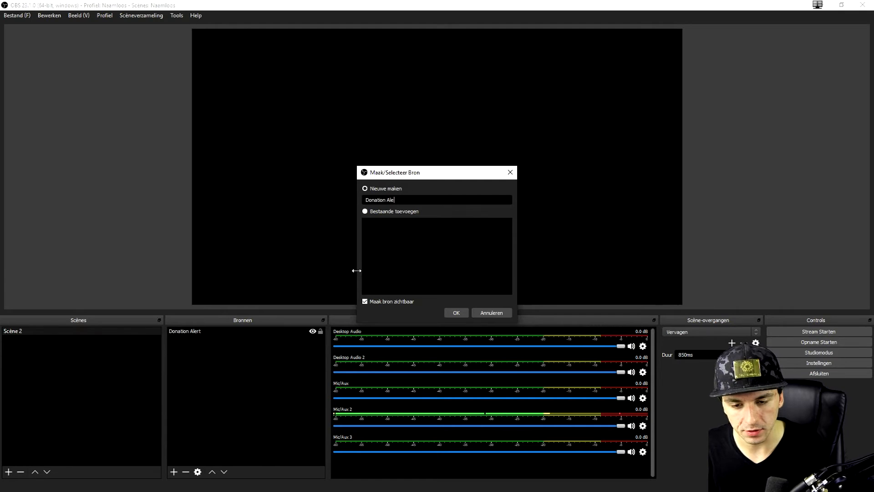
key(Return)
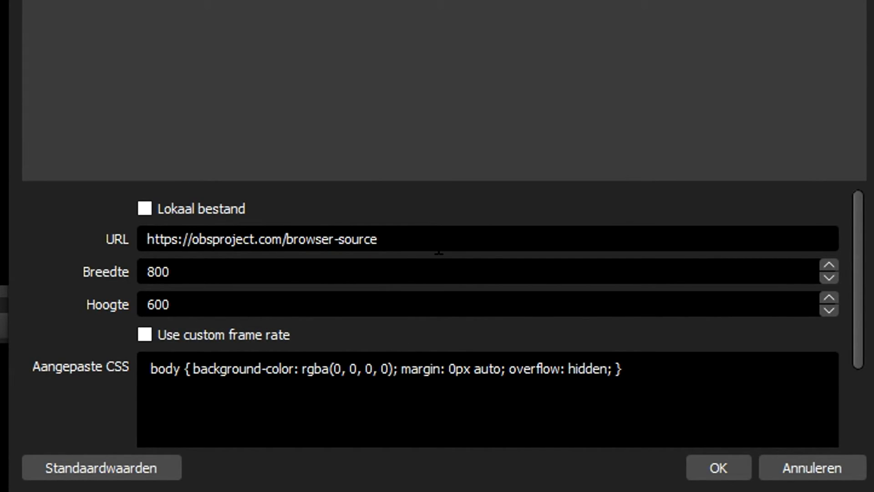
Paste the alerts widget link containing the access token as the source's URL, set its size to 1920 by 1080, and confirm.
key(ctrl+a)
key(ctrl+v)
key(Tab)
text(1920)
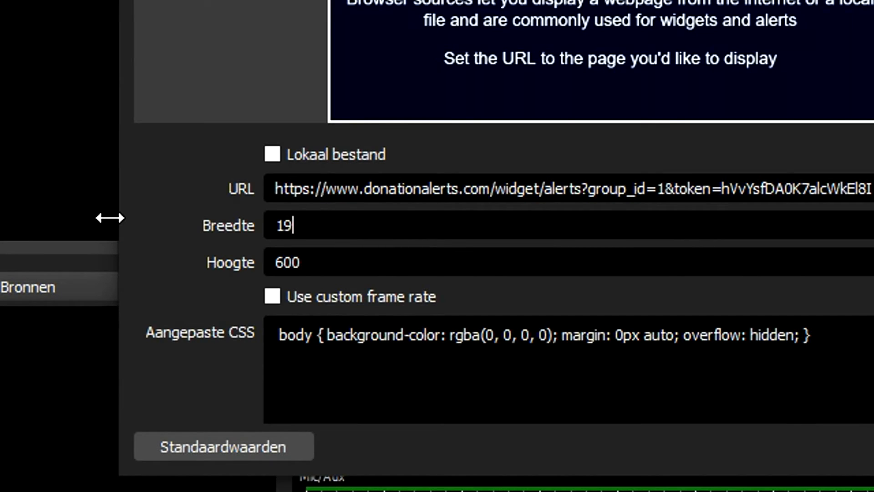
key(Tab)
text(1080)
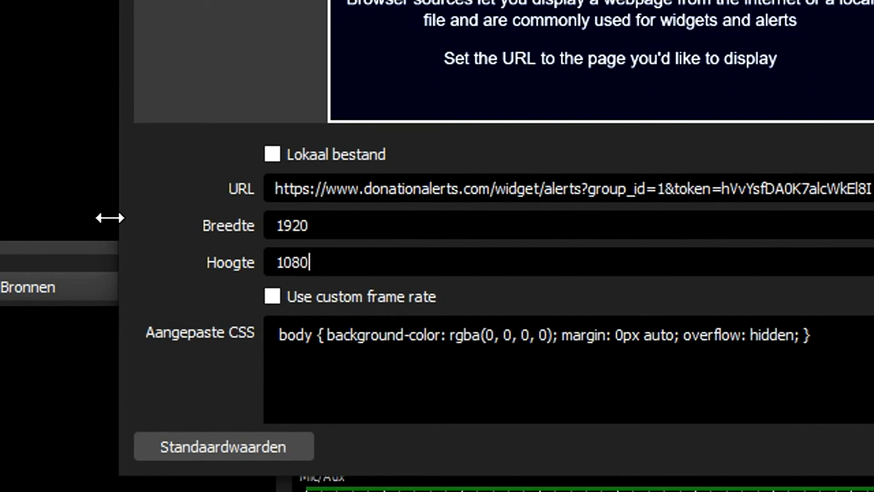
key(Return)
click(255, 337)
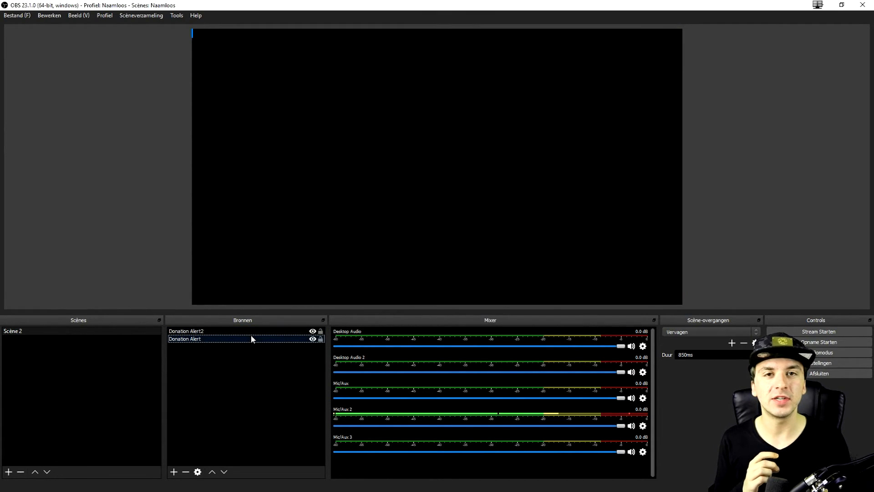
click(253, 347)
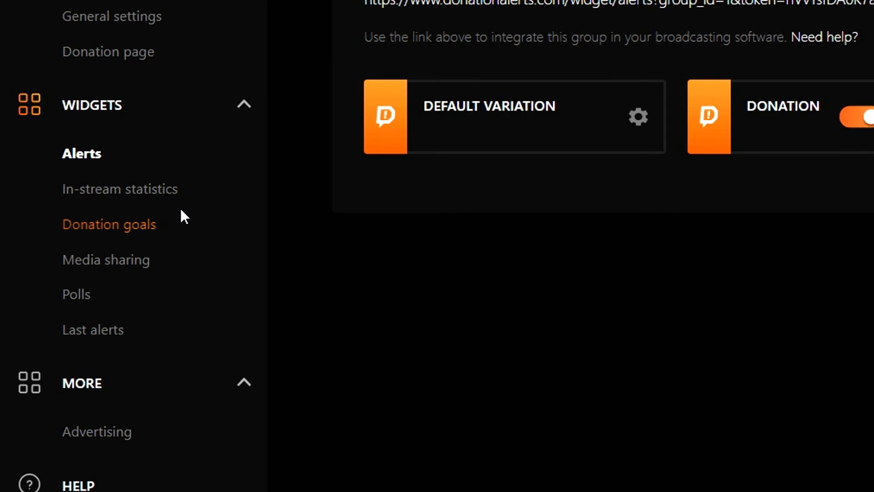
Switch to DonationAlerts and review the donation goals page, including the goal widget's color, bar, font and display settings.
click(163, 231)
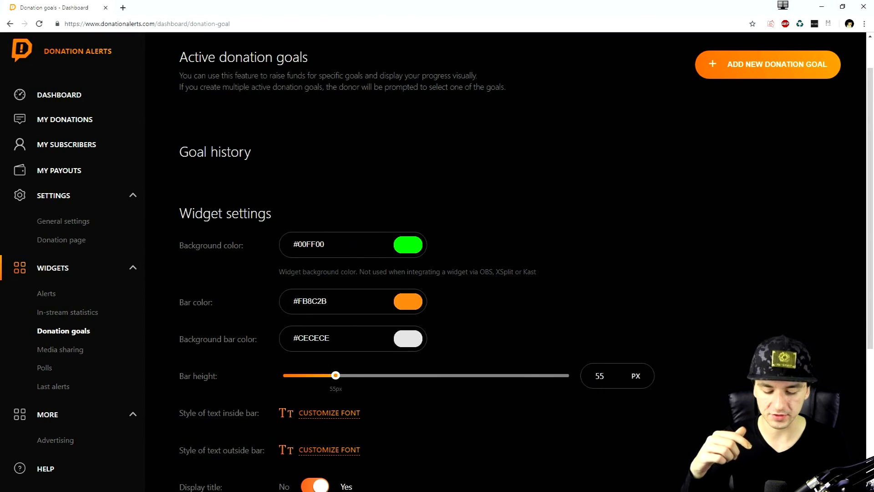
scroll(437, 262, down, 1)
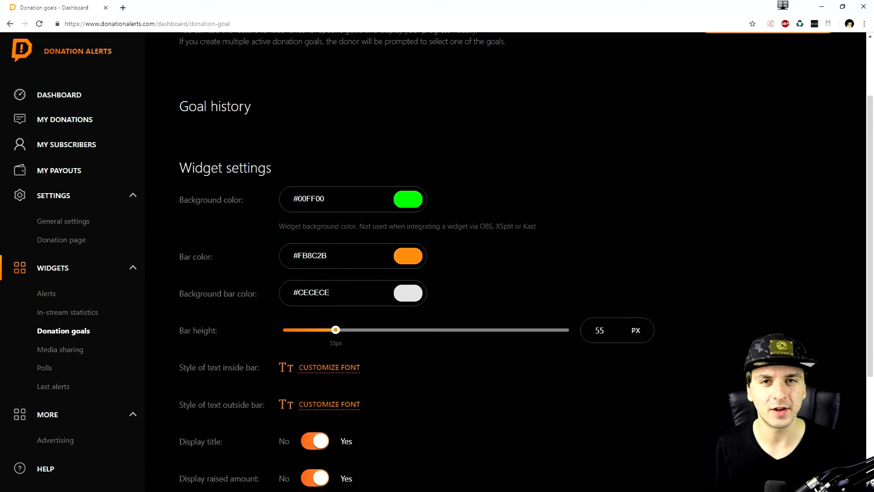
scroll(345, 217, down, 4)
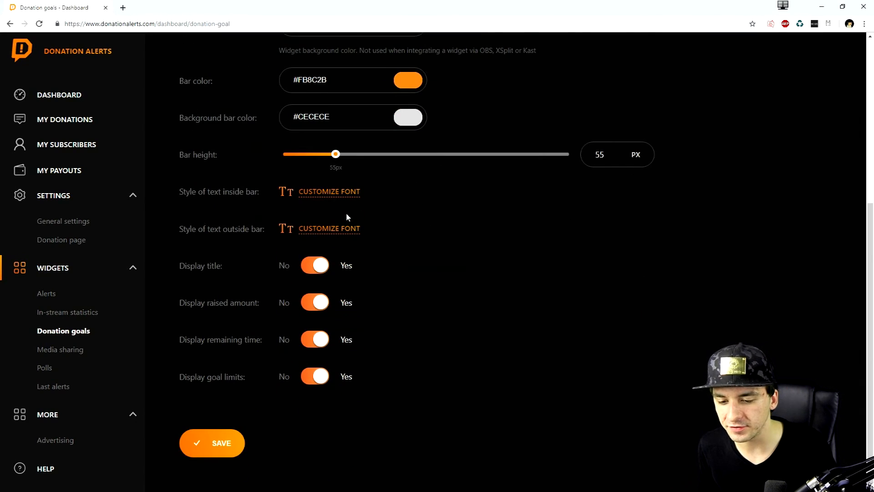
scroll(347, 213, up, 5)
scroll(296, 182, up, 3)
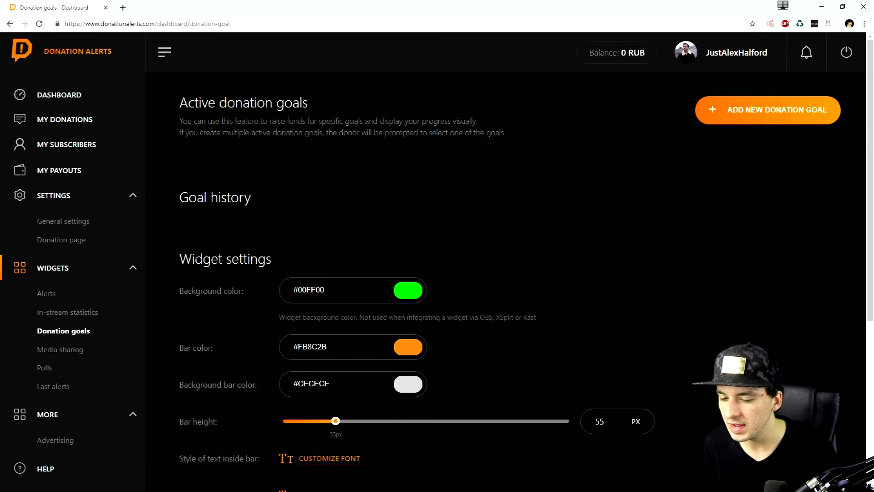
scroll(321, 250, down, 1)
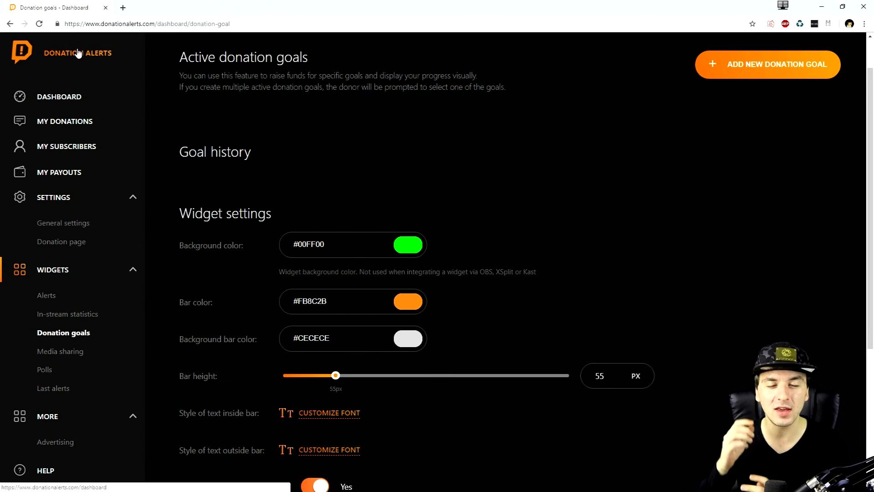
Look over the dashboard's dynamics chart, active donation goals, statistics and last alerts.
click(82, 96)
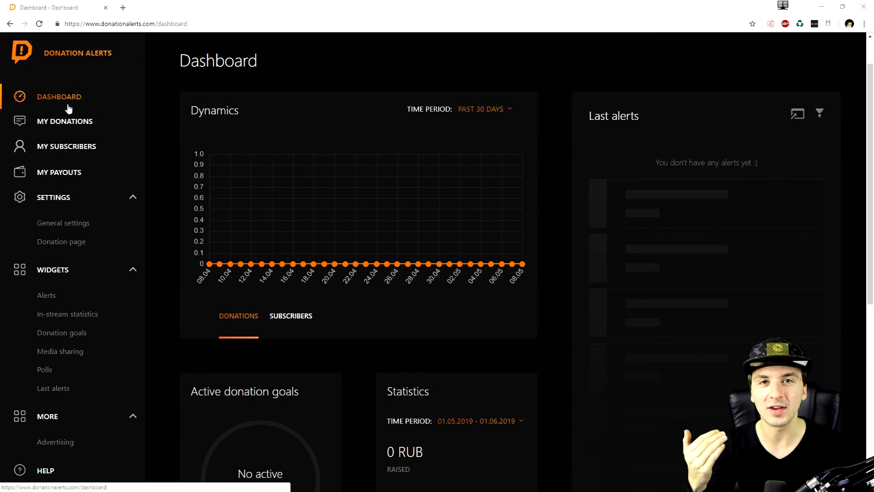
scroll(292, 154, down, 5)
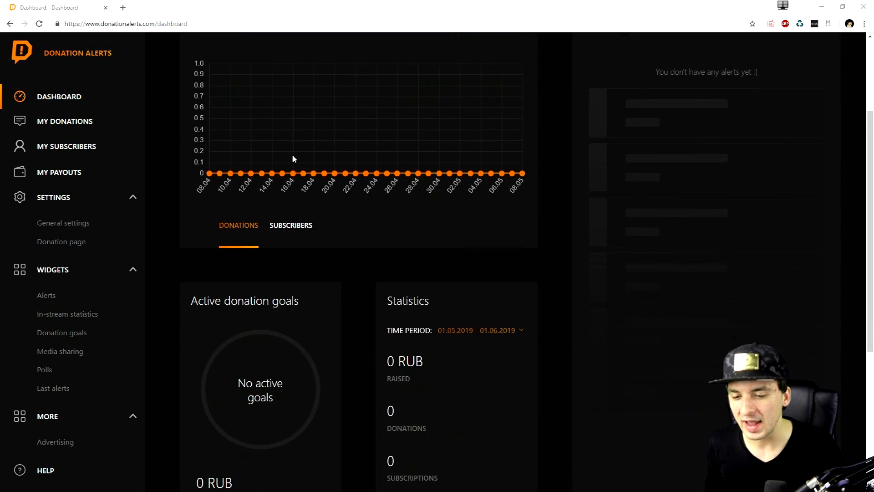
scroll(294, 160, up, 6)
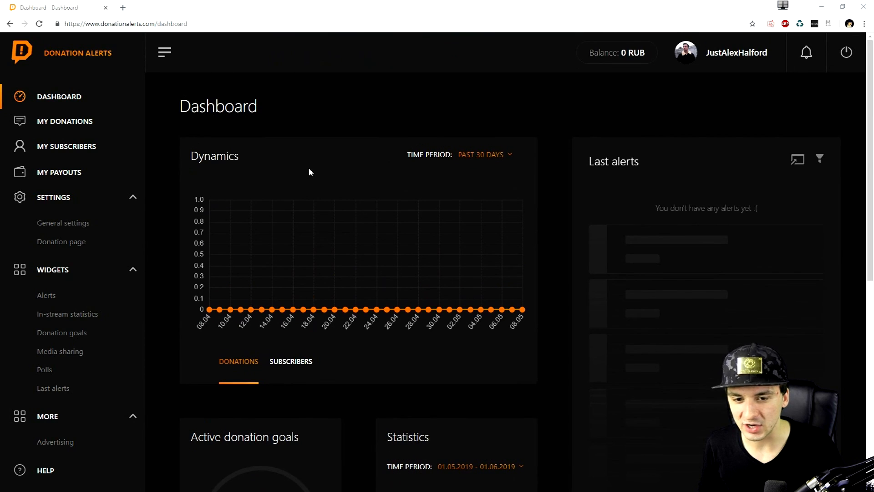